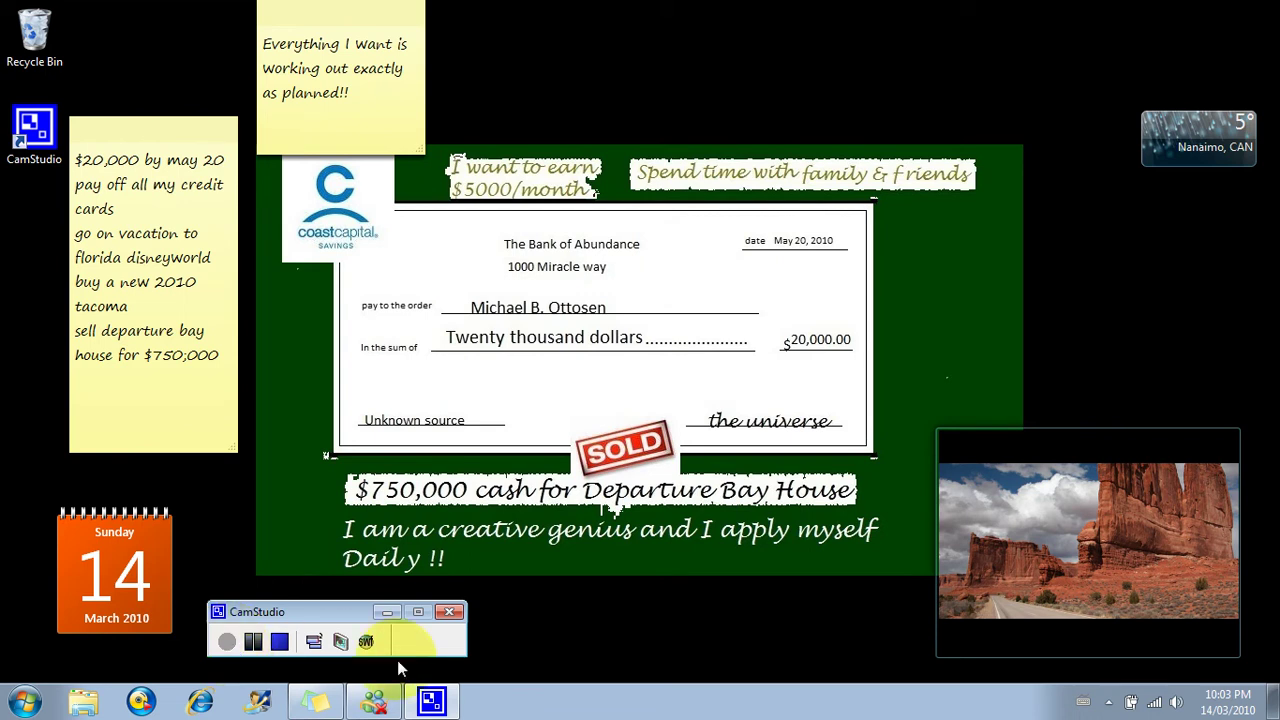
Open the desktop Gadget Gallery with Calendar, Clock, CPU Meter, Weather and Slide Show gadgets
left_click(557, 578)
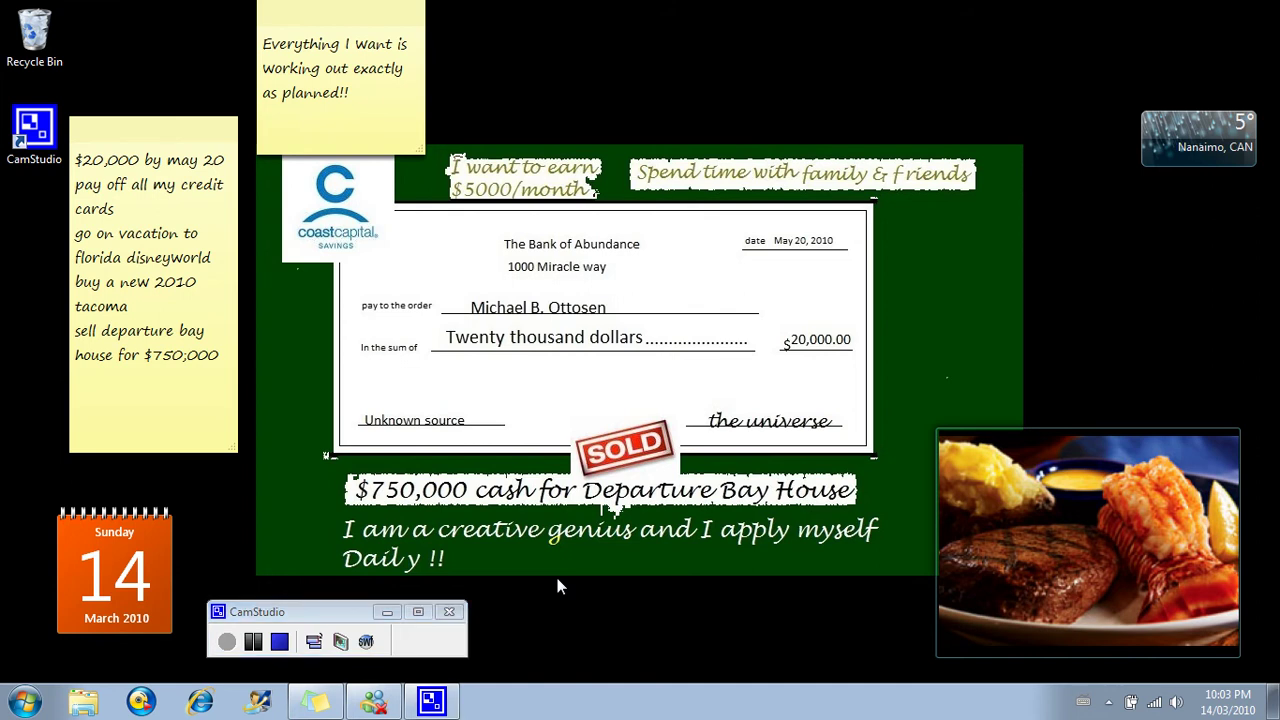
right_click(558, 580)
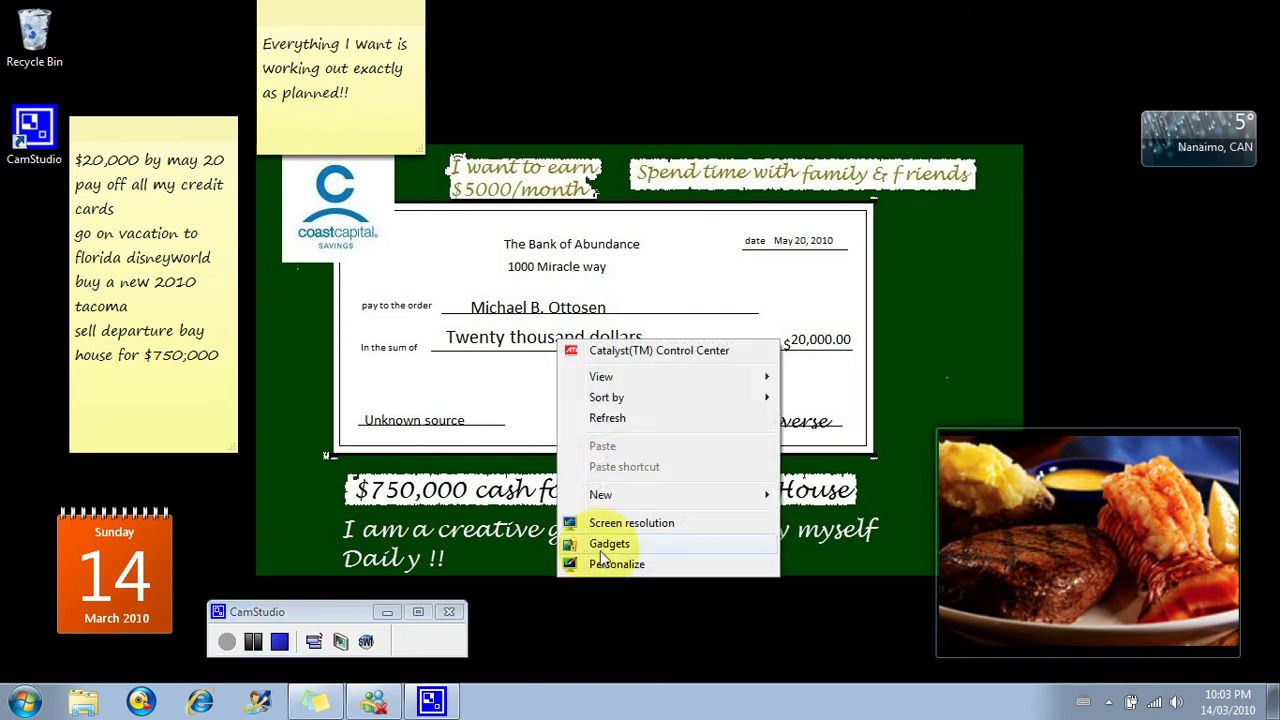
key("Escape")
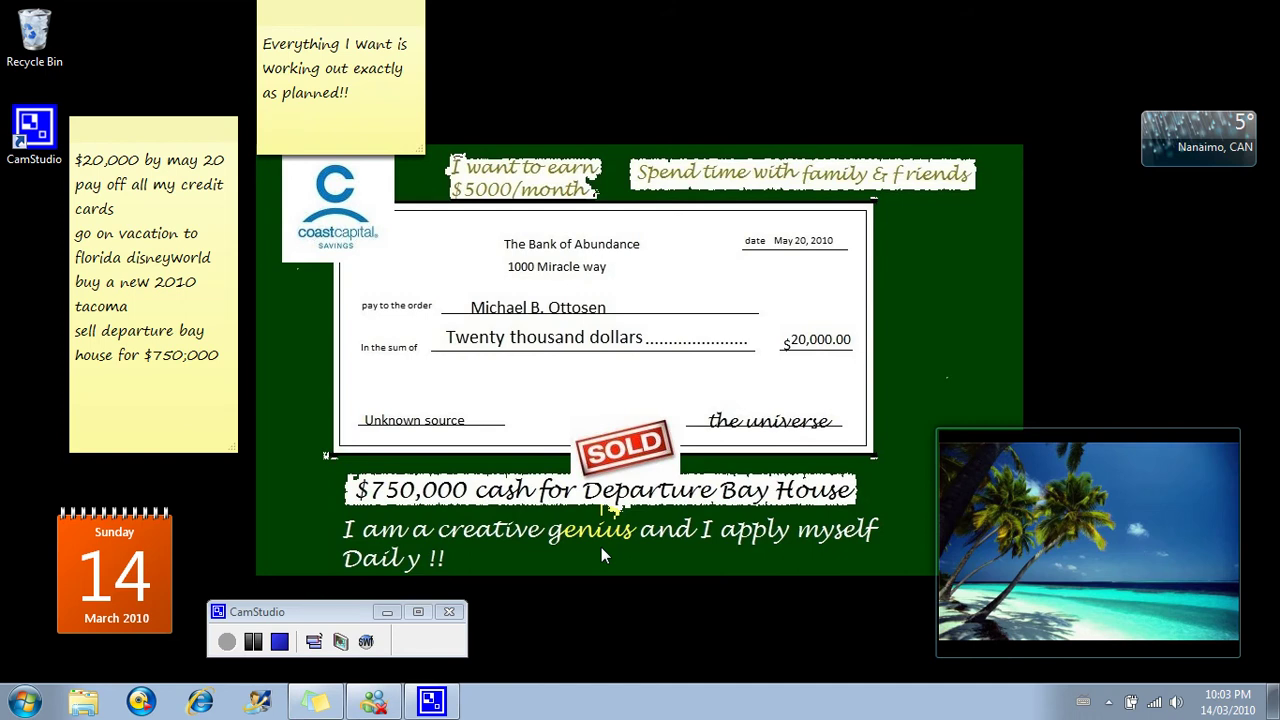
left_click(702, 538)
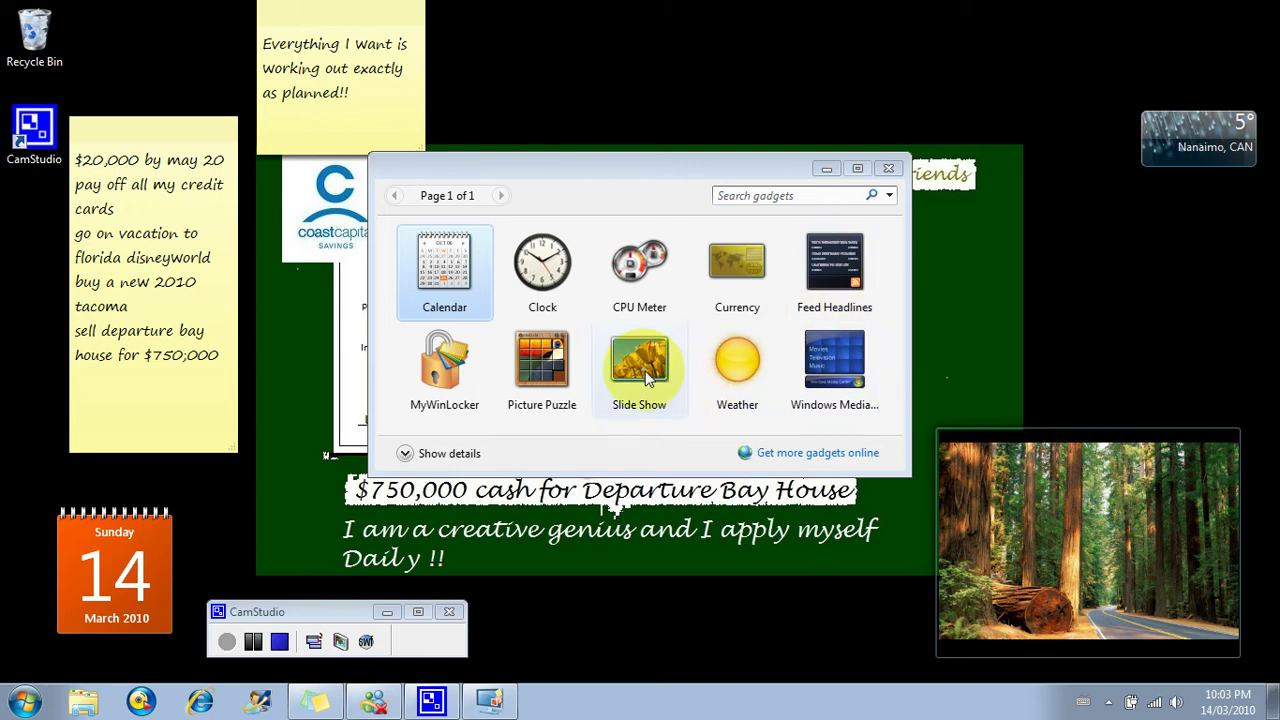
mouse_move(960, 515)
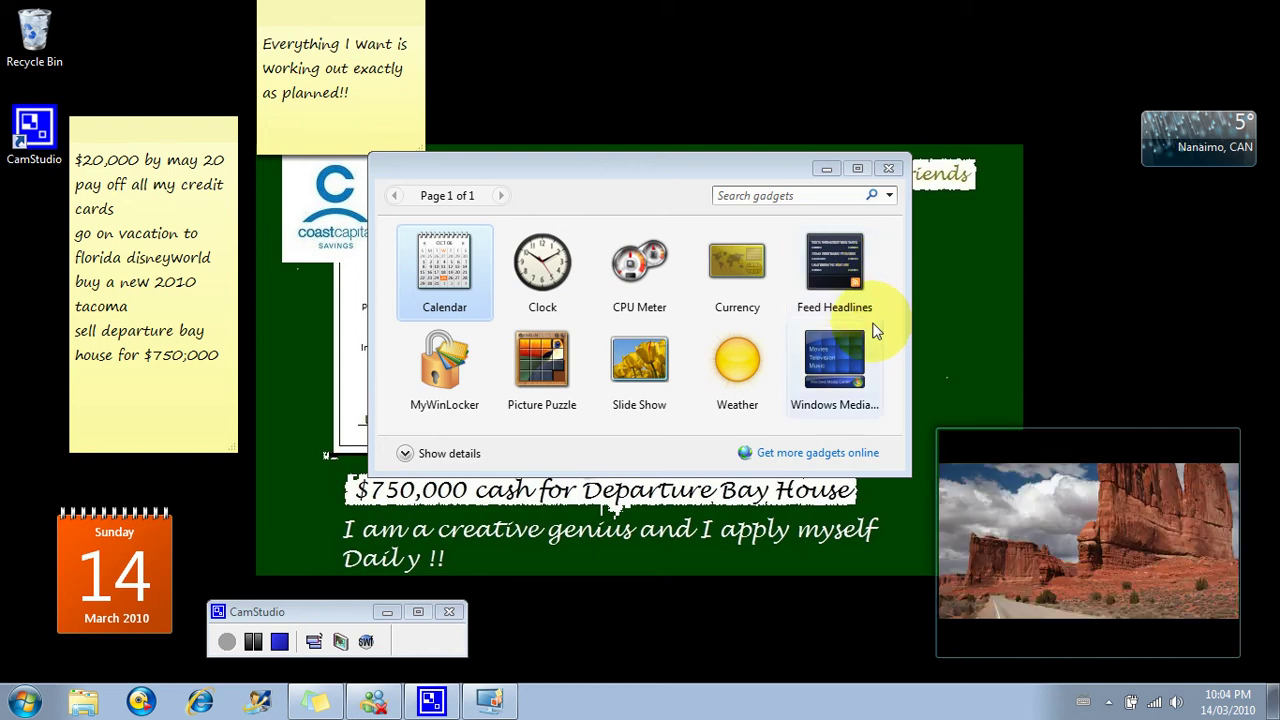
Close the Gadget Gallery and add a new sticky note reading 'vghv'
left_click(888, 168)
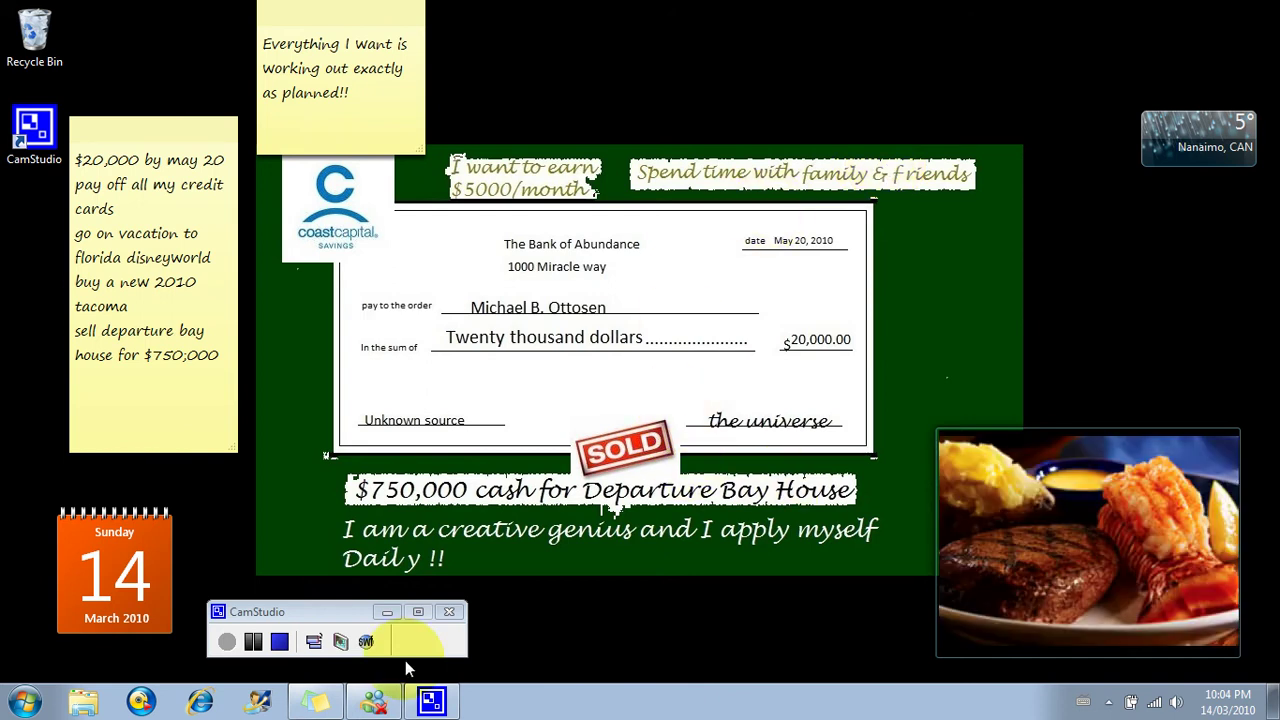
mouse_move(322, 703)
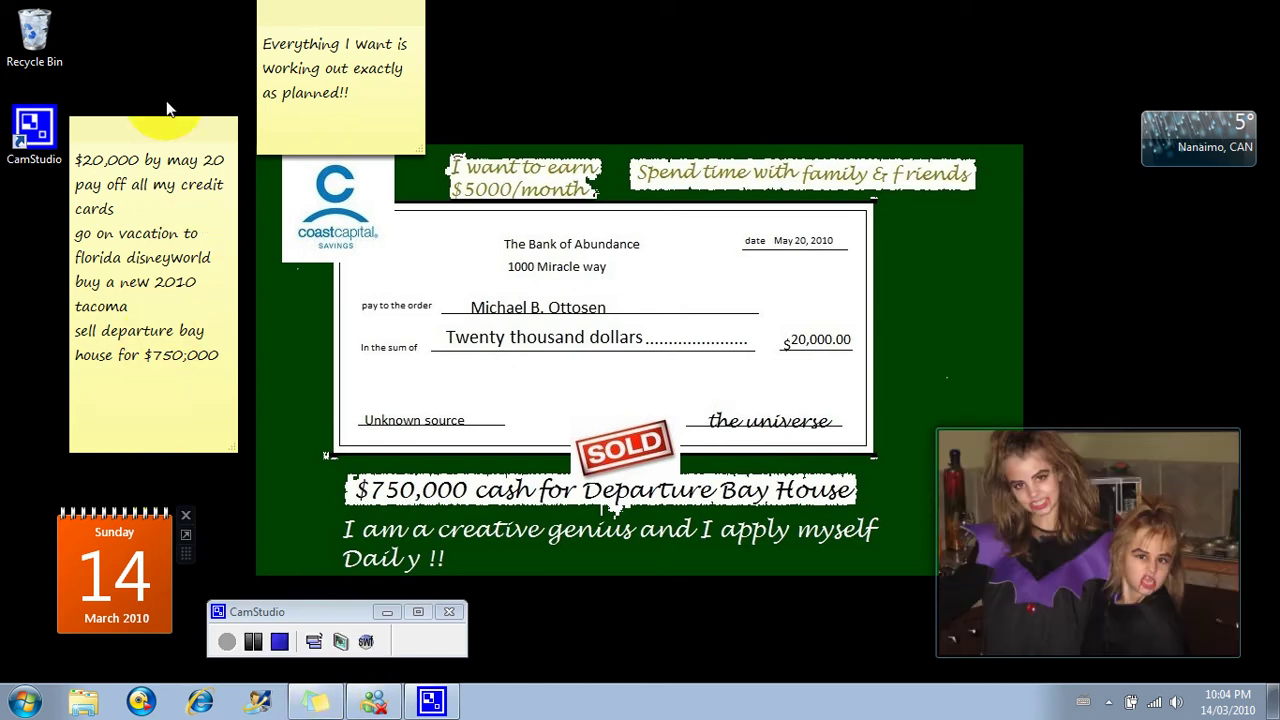
left_click(120, 128)
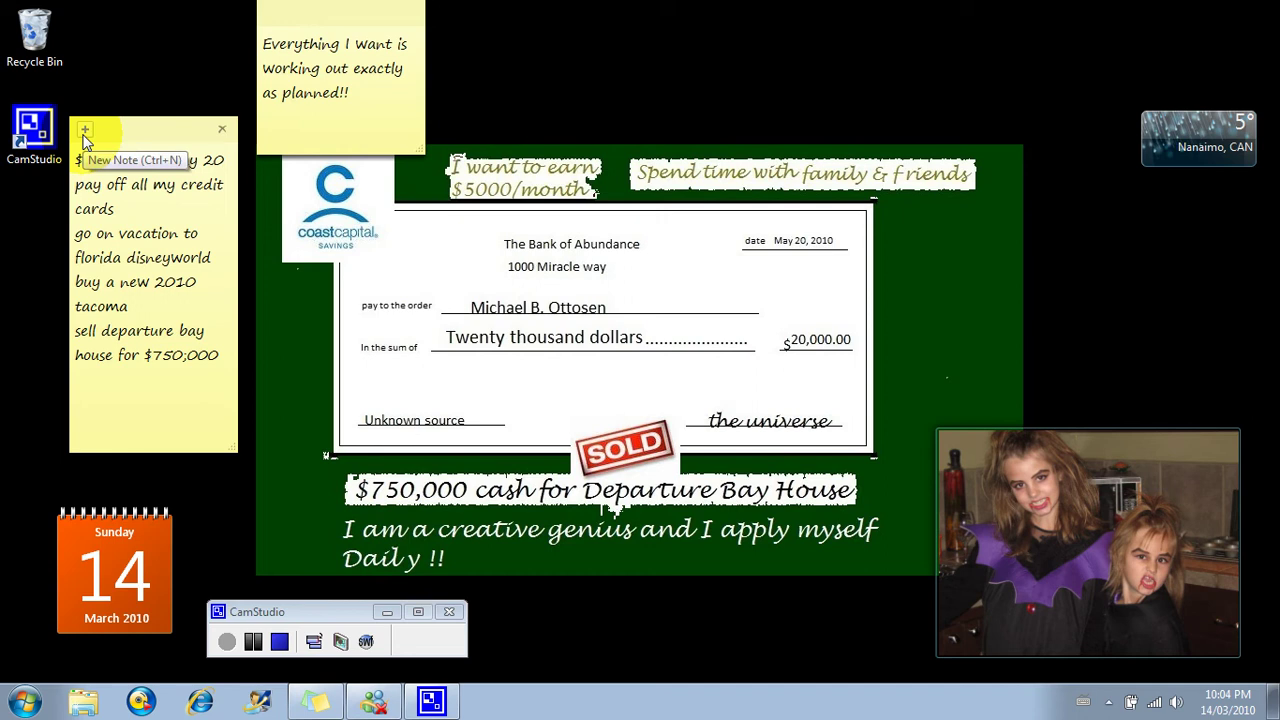
left_click(85, 130)
left_click(85, 130)
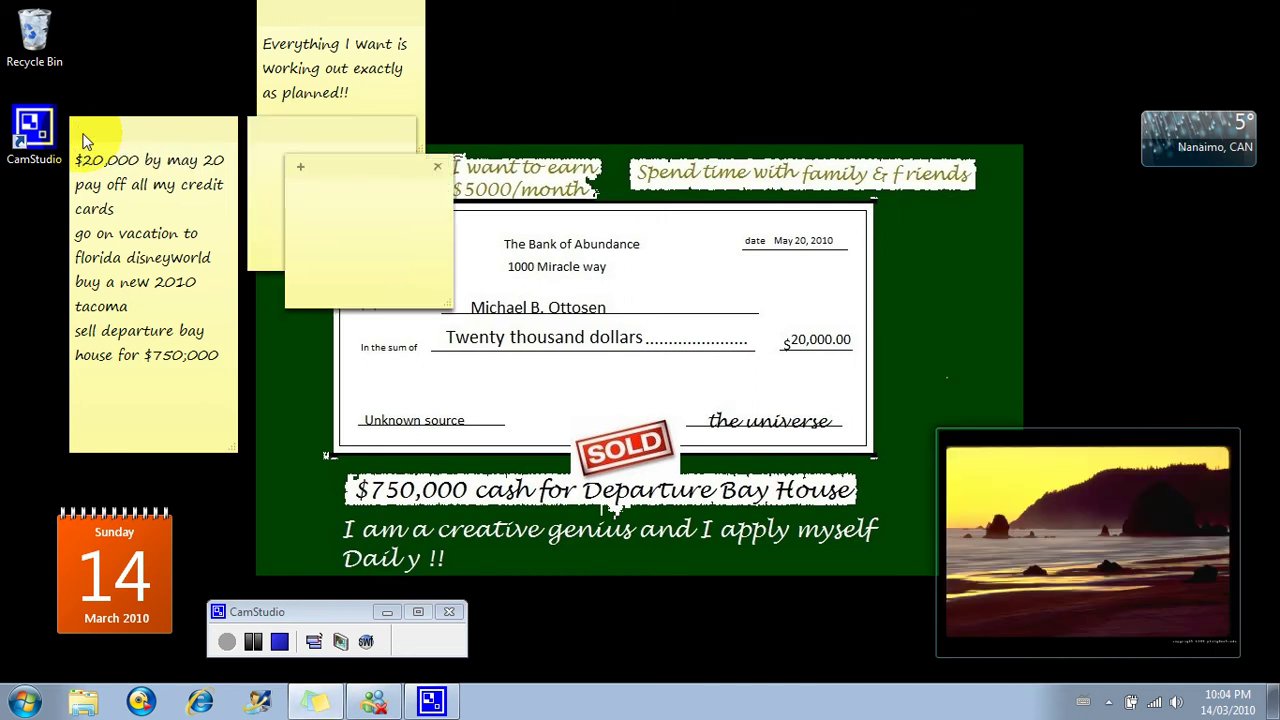
type("vghv")
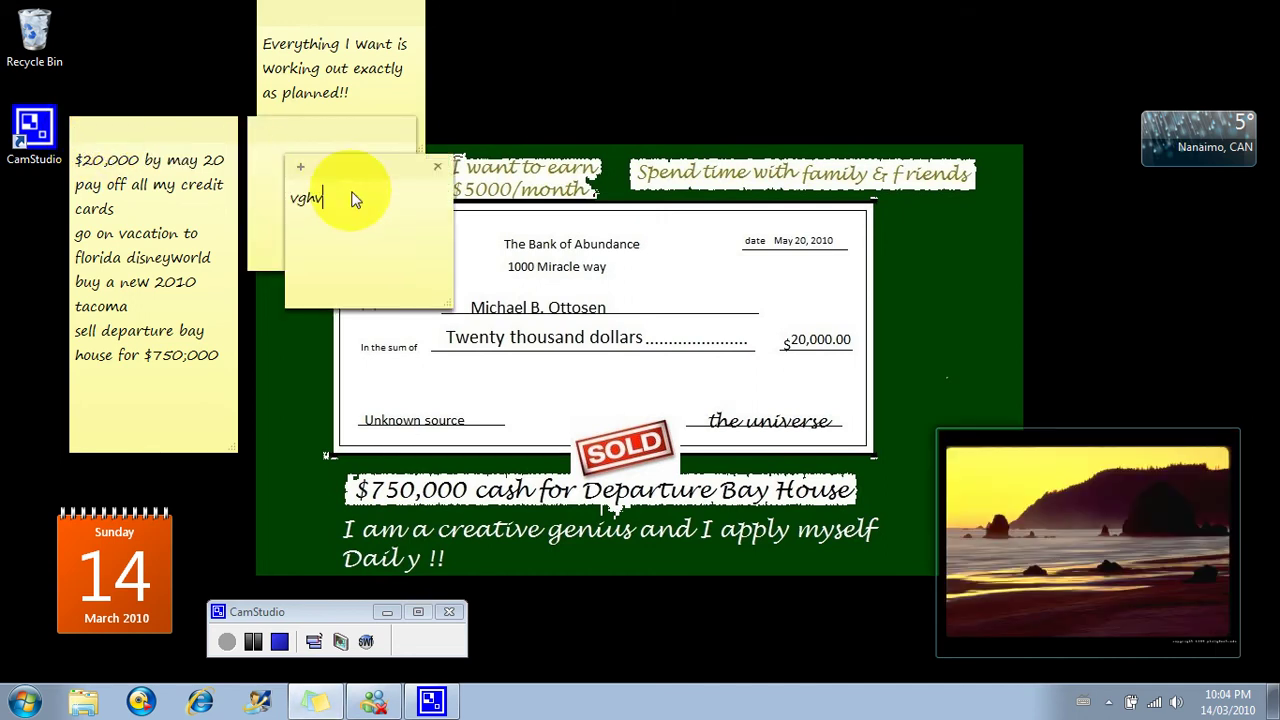
Delete the 'vghv' test note and the extra blank note, confirming each deletion
left_click(437, 170)
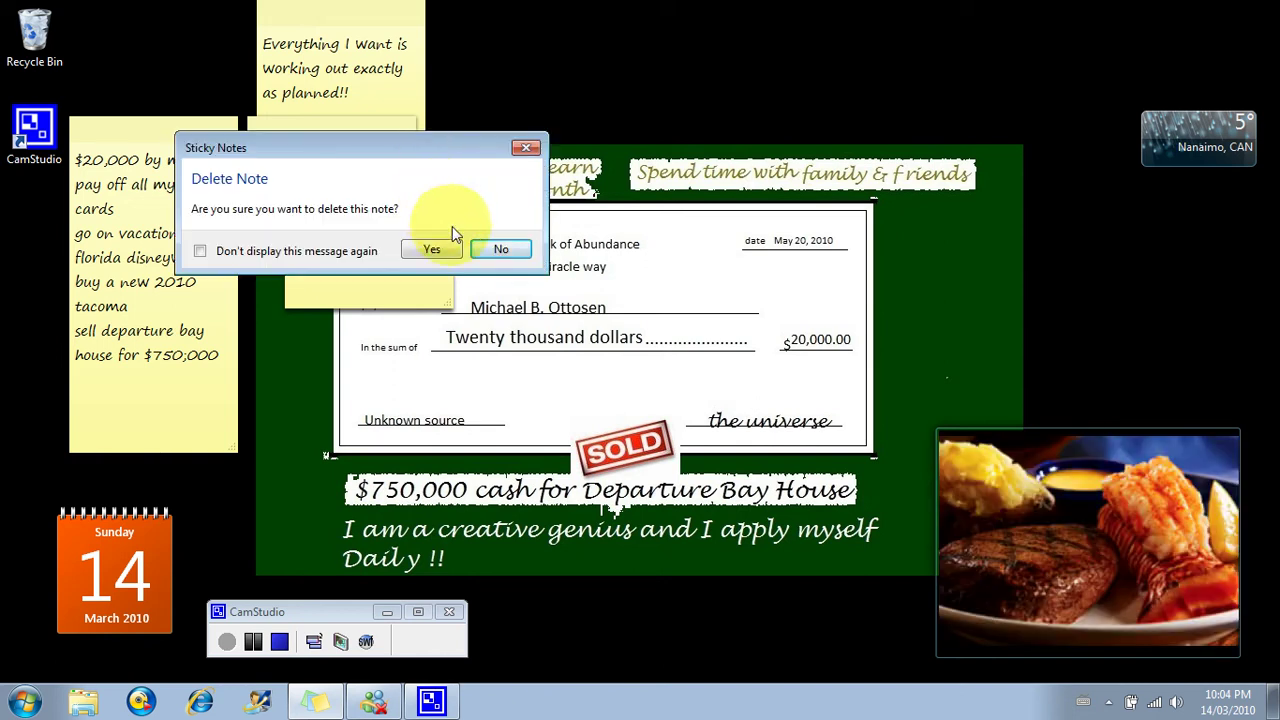
left_click(434, 250)
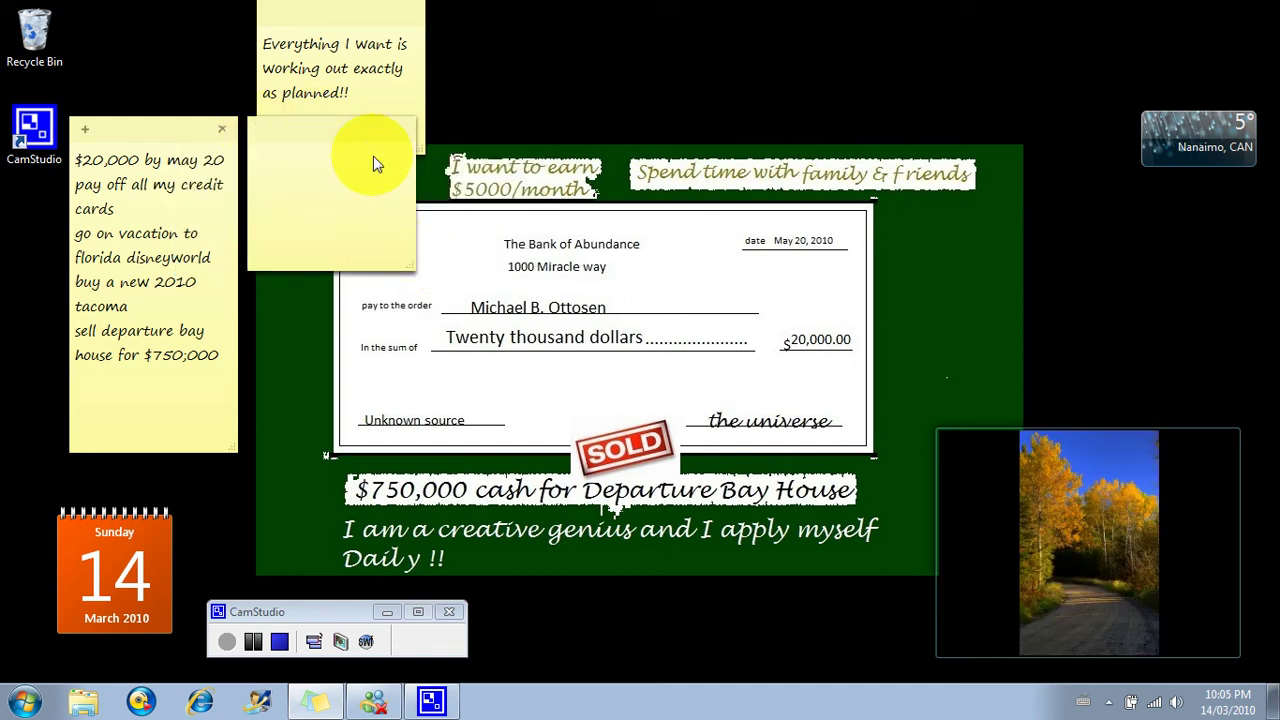
left_click(404, 130)
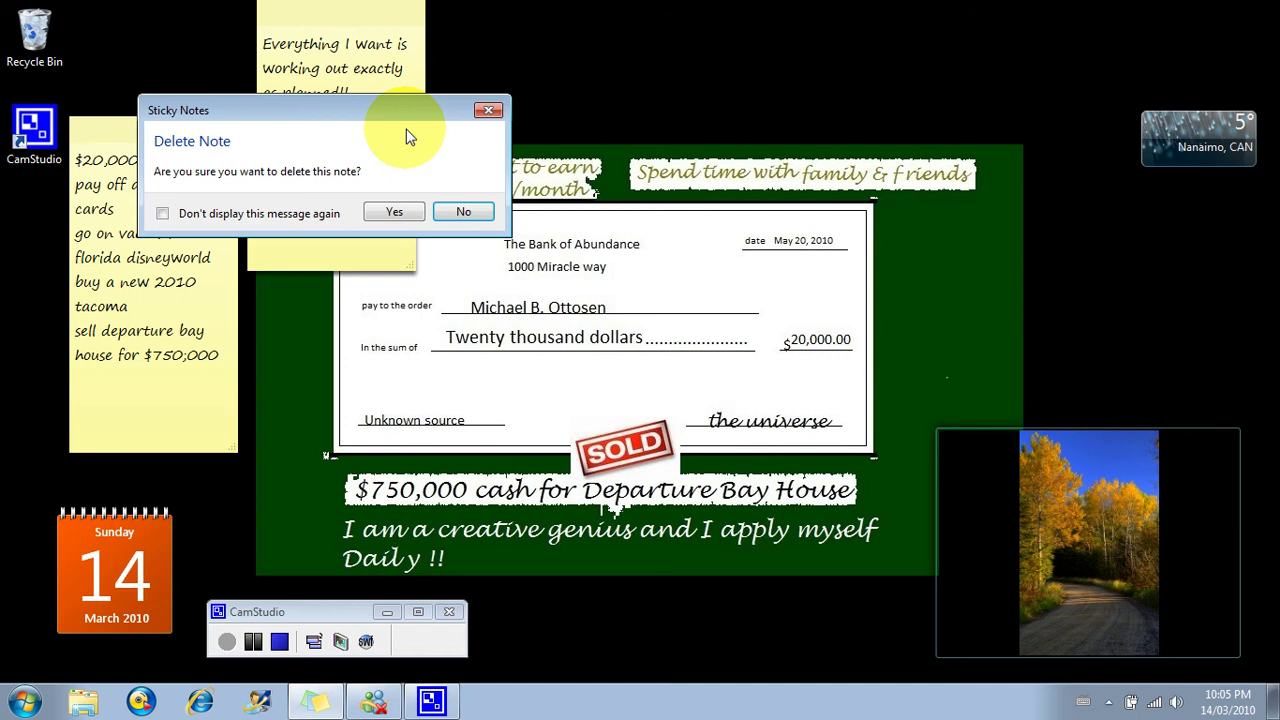
left_click(396, 214)
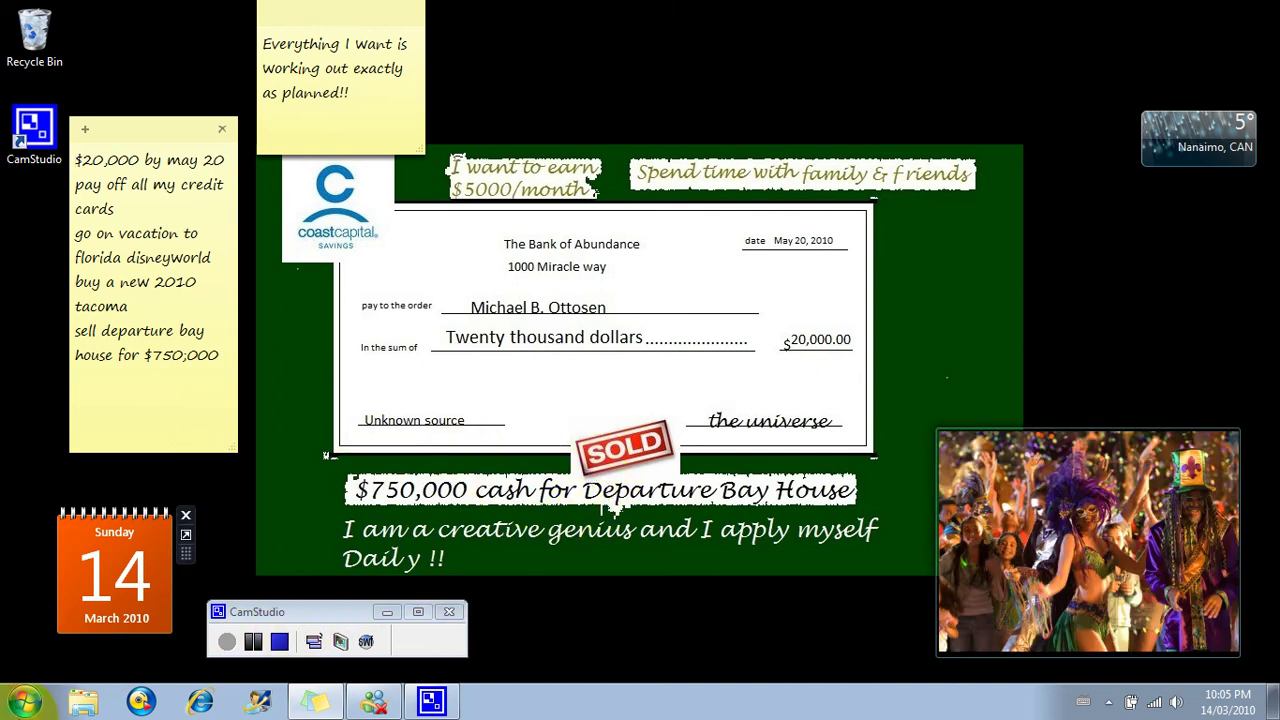
Launch Paint from the Start menu with a blank 996 × 590px canvas
left_click(22, 703)
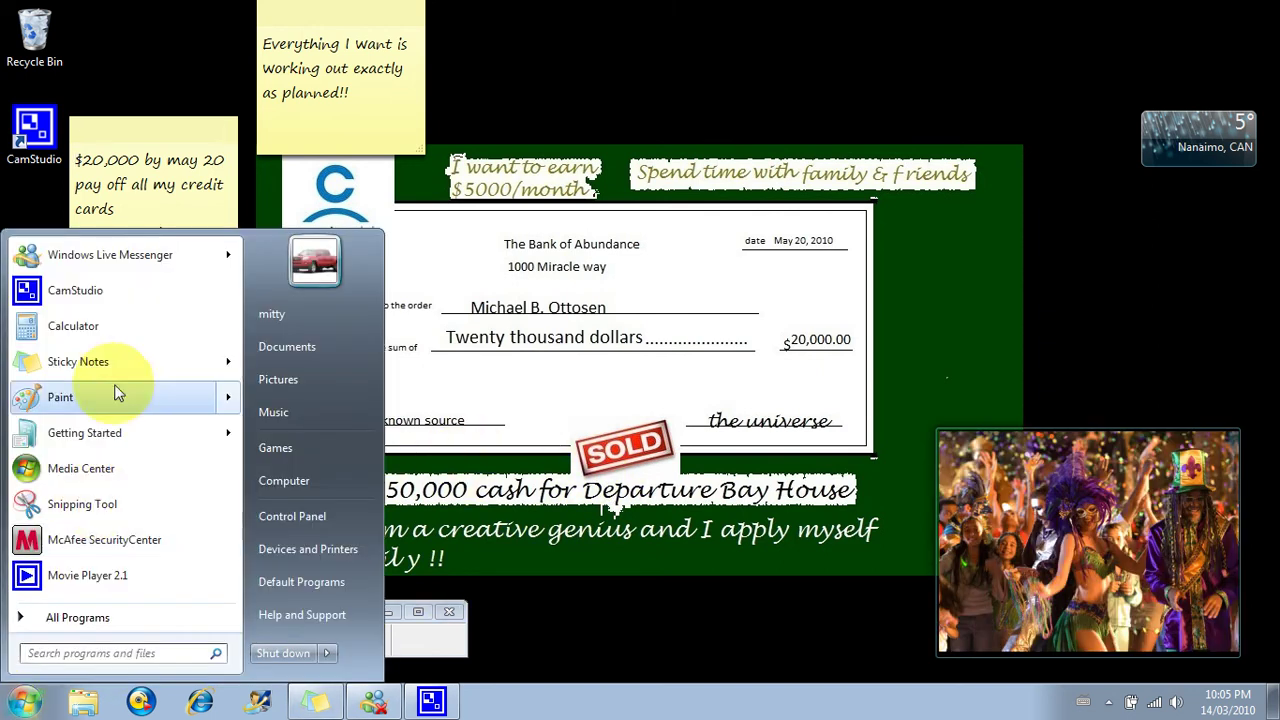
left_click(60, 397)
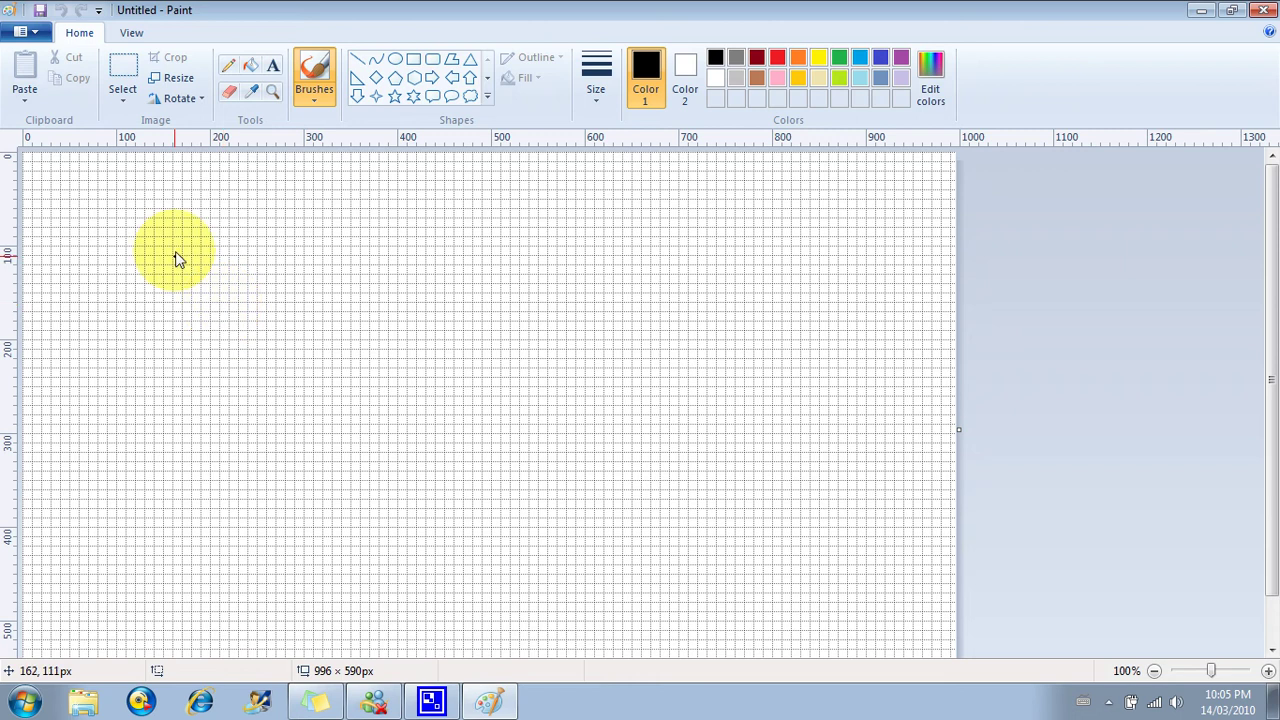
left_click(150, 252)
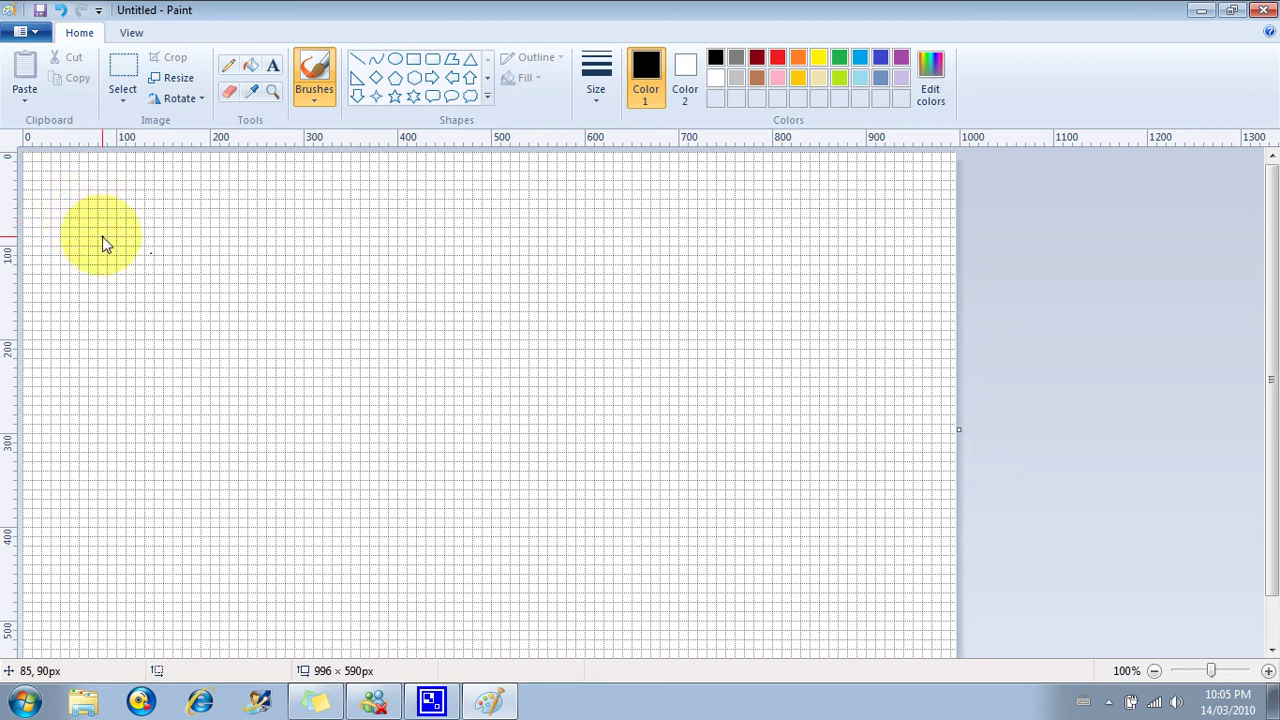
Paste the scenicdrives red rock cliffs photo into the top-left of the canvas
left_click(20, 100)
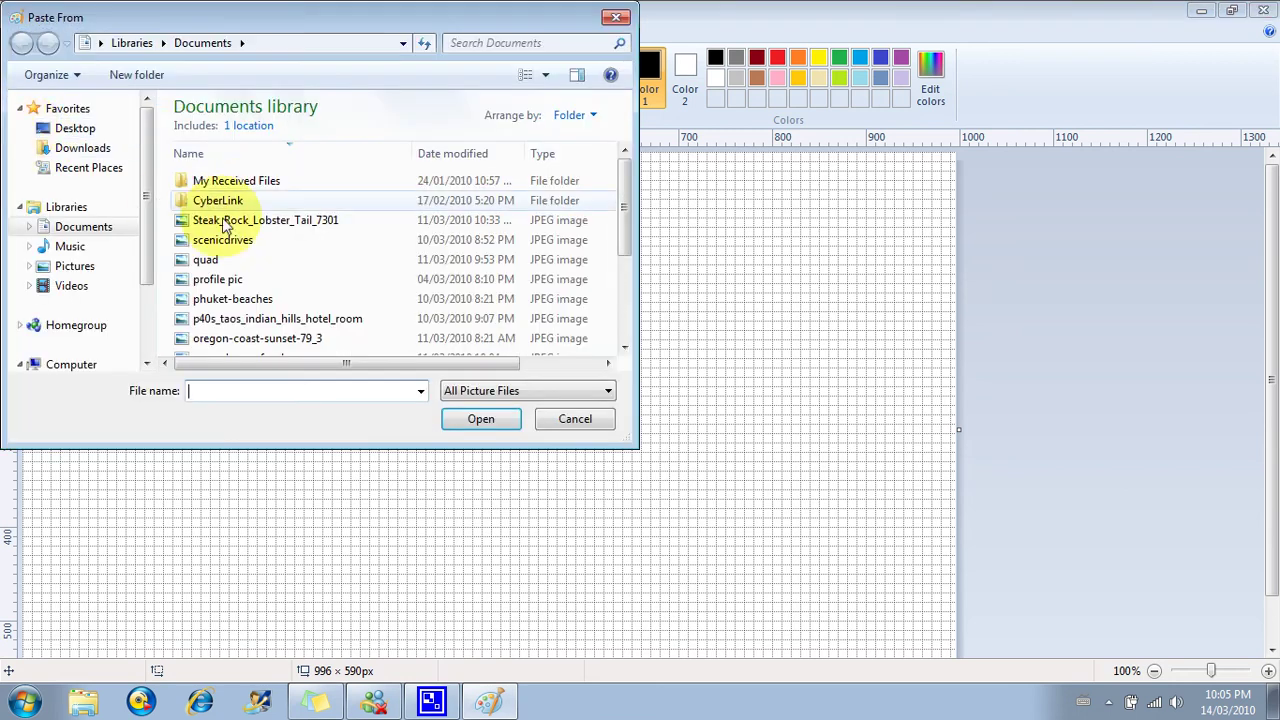
left_click(226, 240)
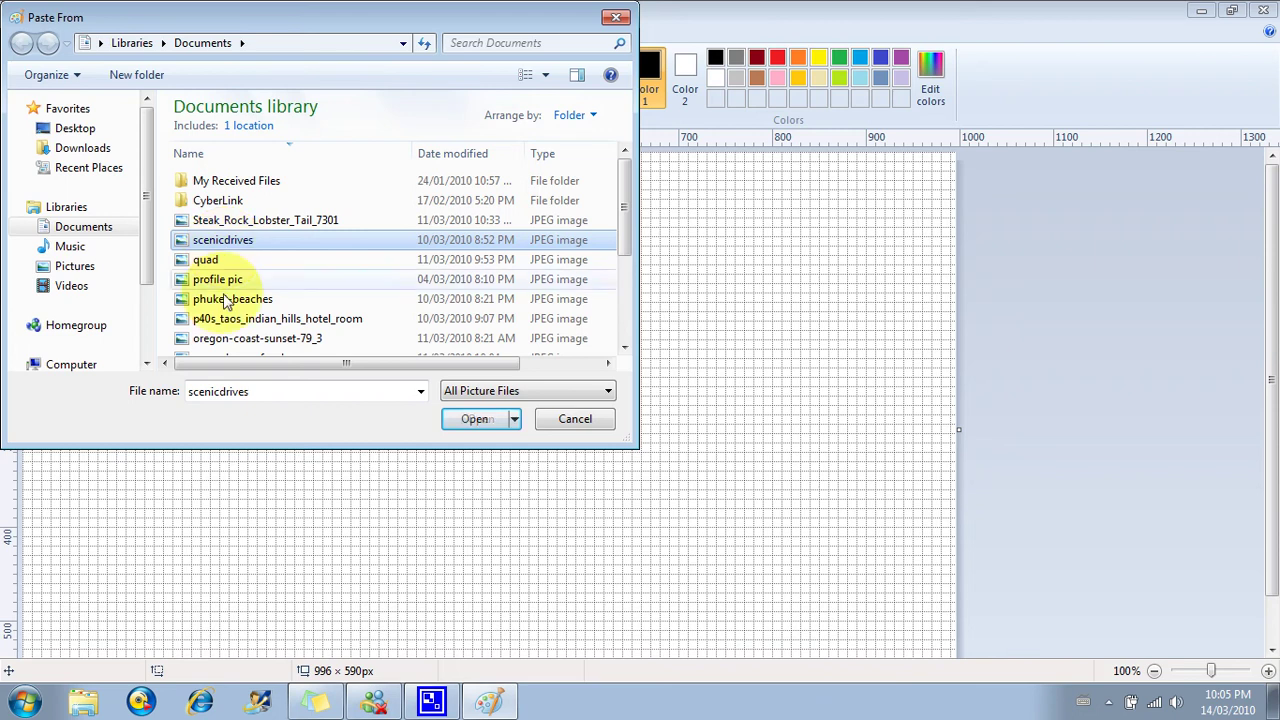
left_click(476, 420)
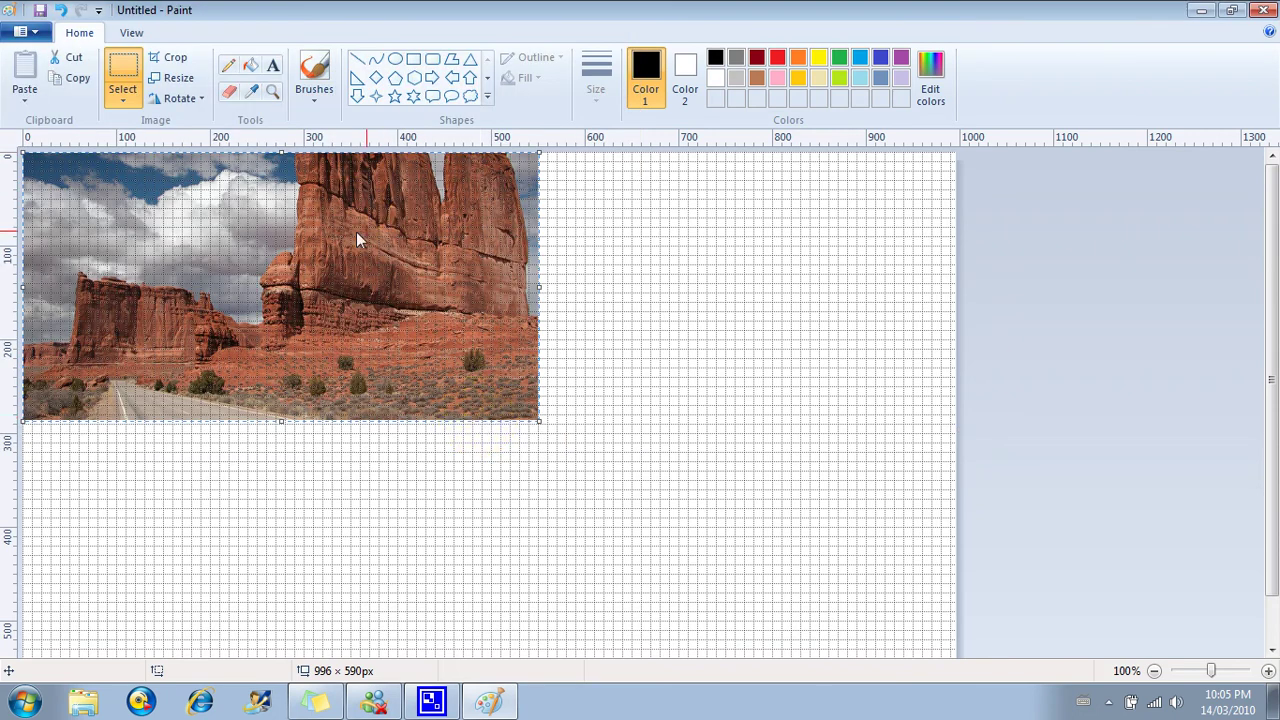
left_click(273, 65)
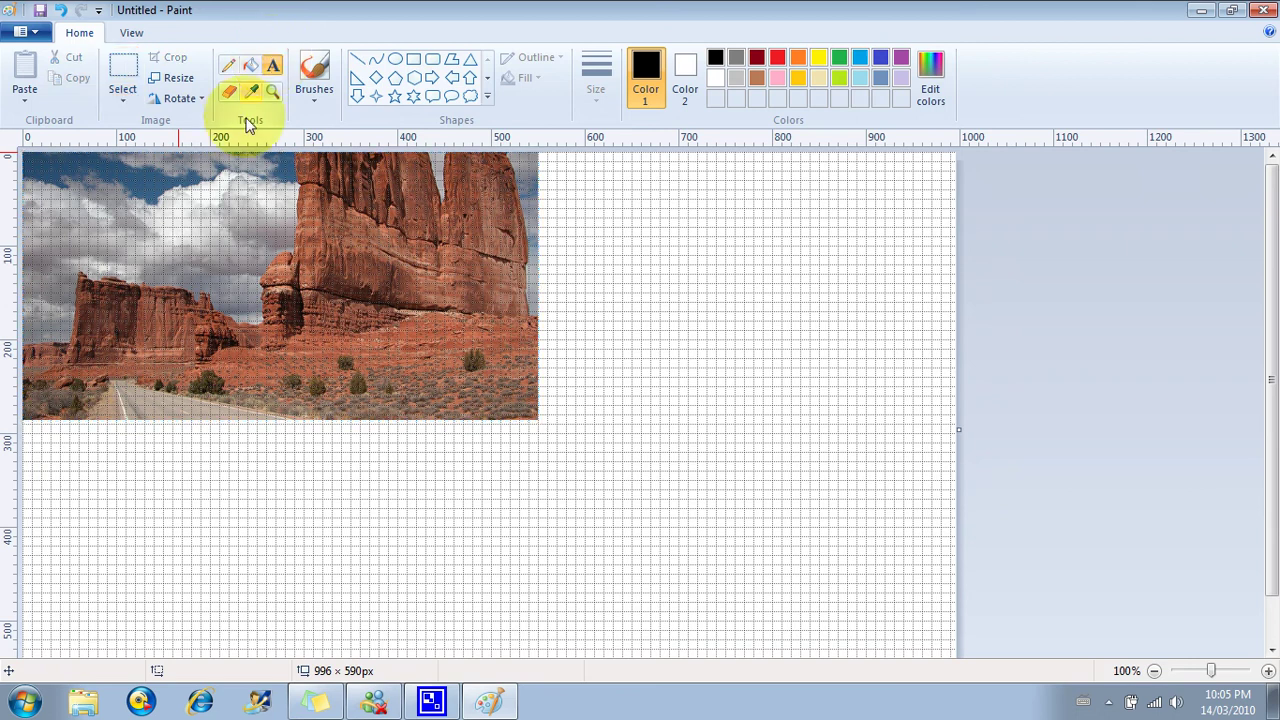
Type the test text 'jhkjhjkjkl.kjkj' across the cliffs in the pasted photo
left_click(197, 252)
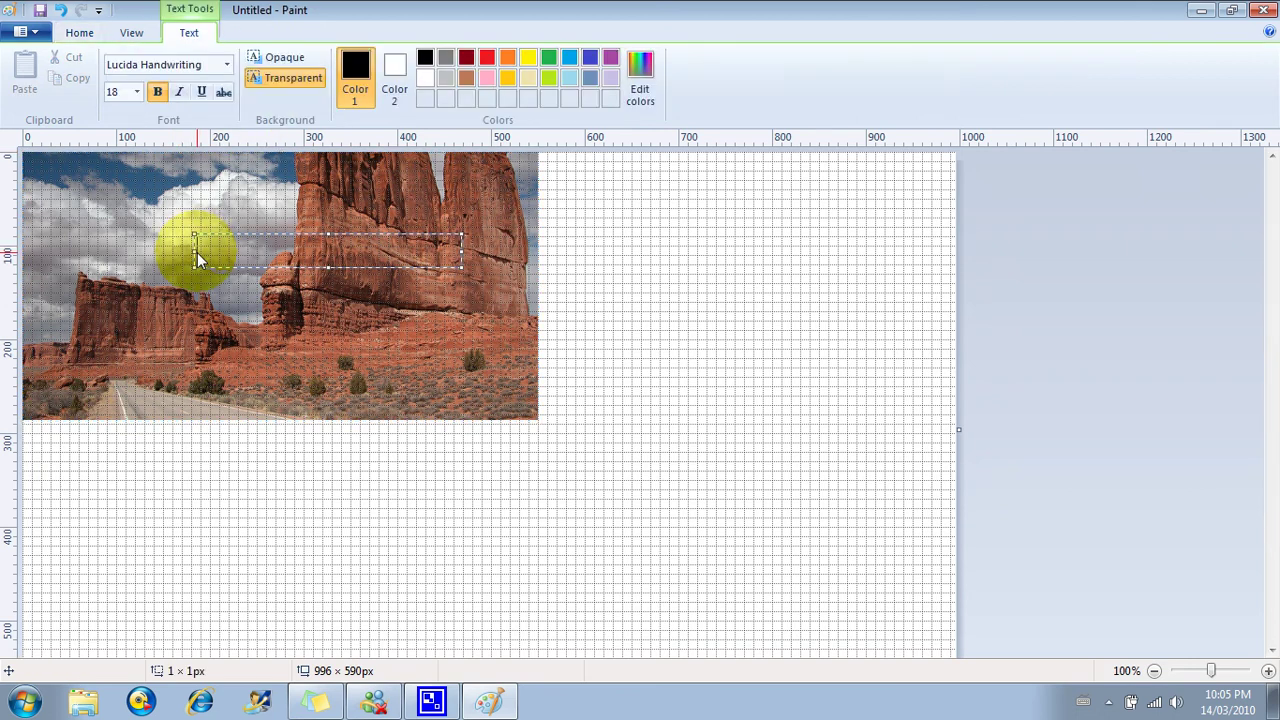
type("jhkjhjkjkl.kjkj")
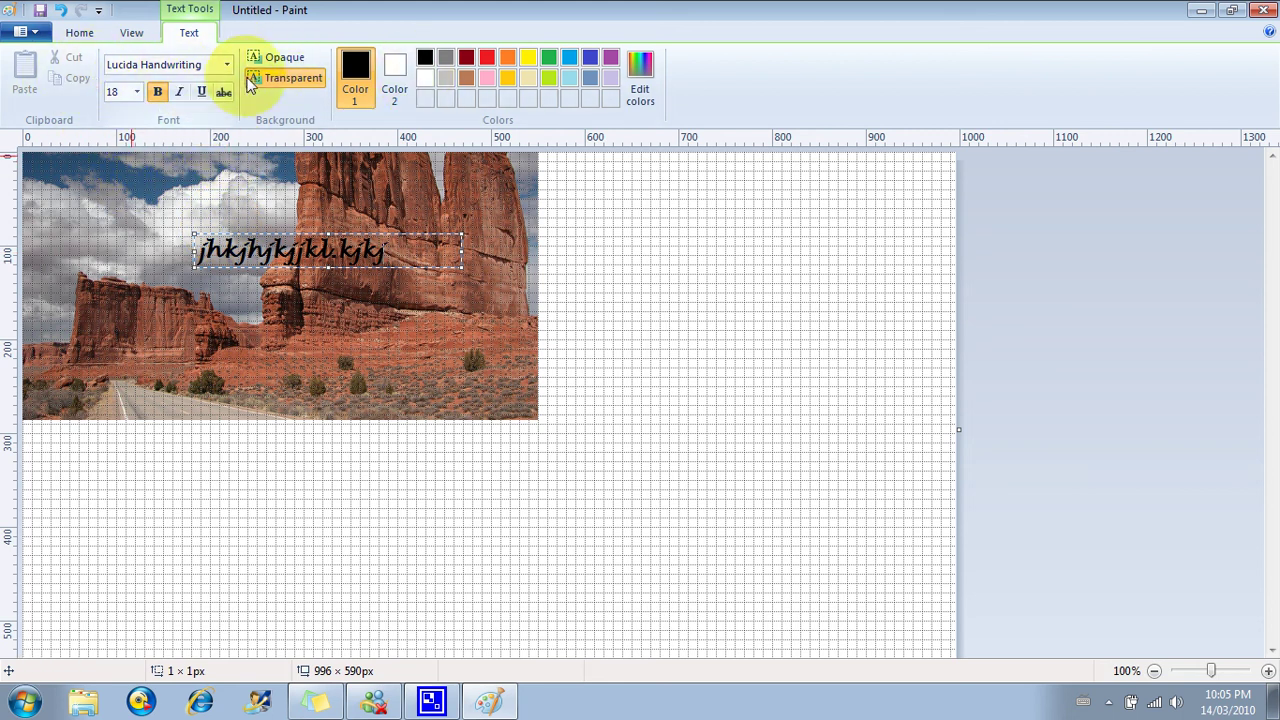
left_click(136, 36)
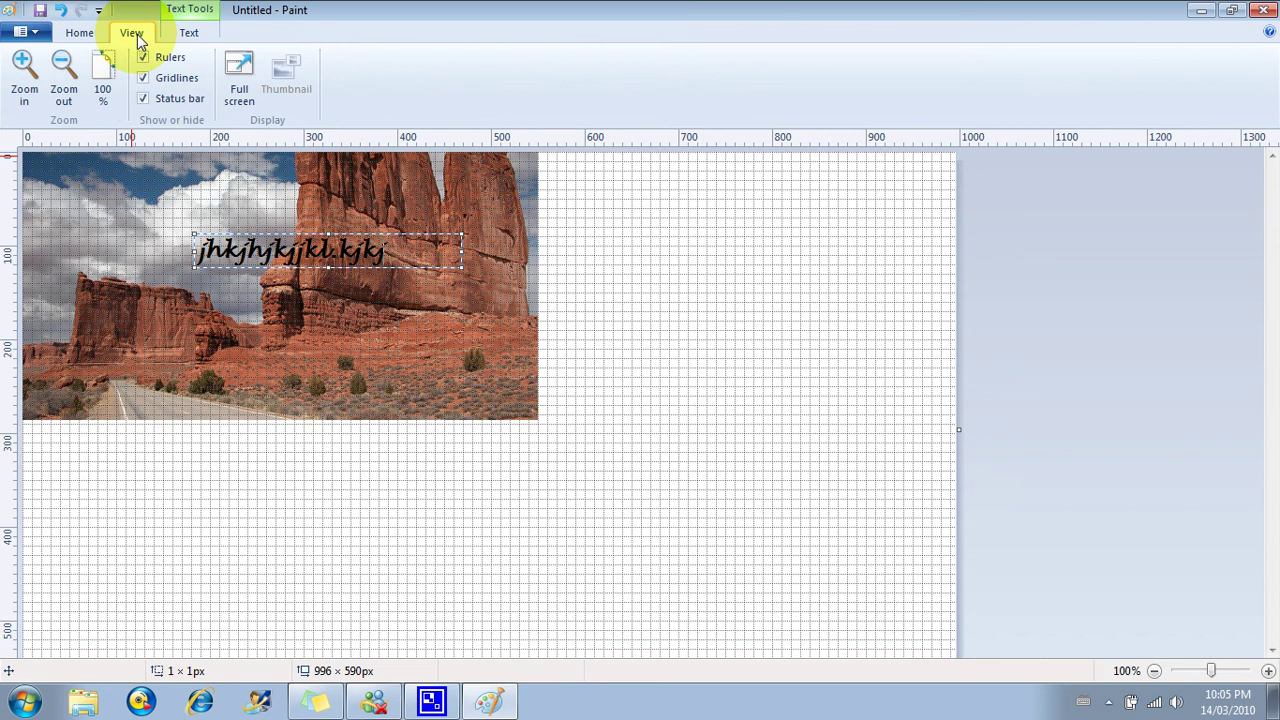
left_click(79, 37)
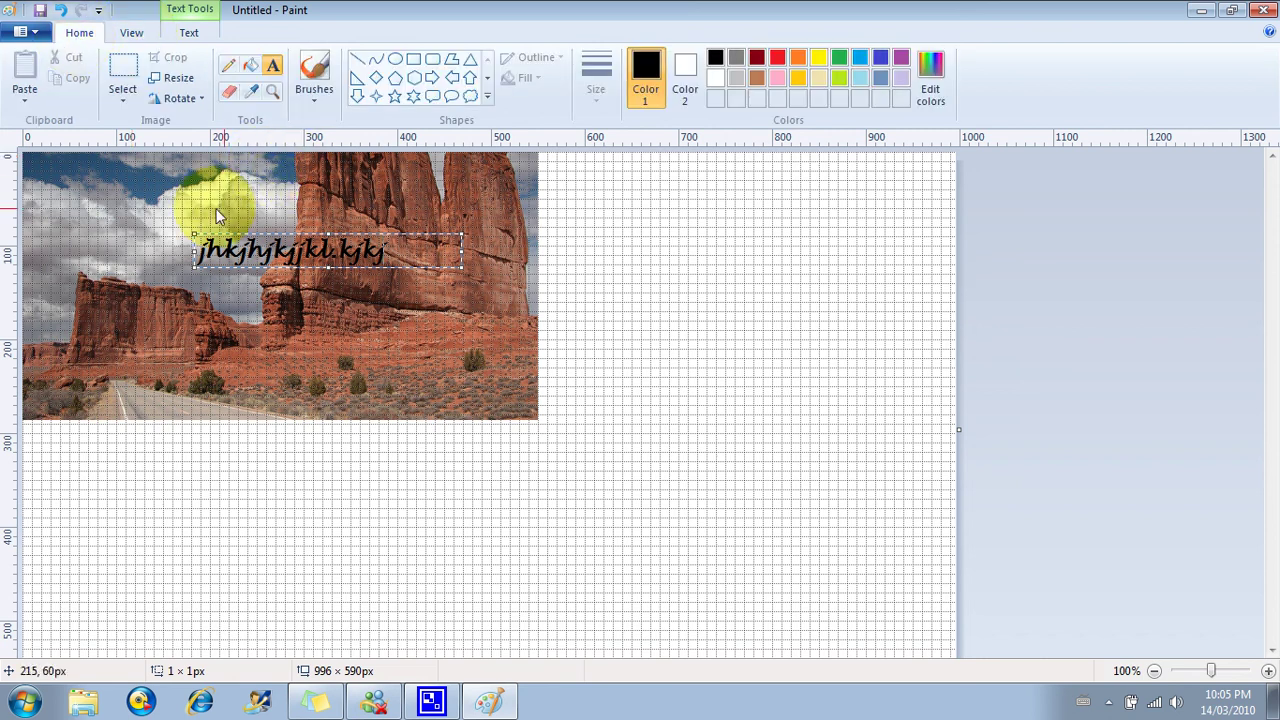
Discard the unsaved test image and open 'law of abundance' from Recent pictures, retrying after an error
left_click(30, 33)
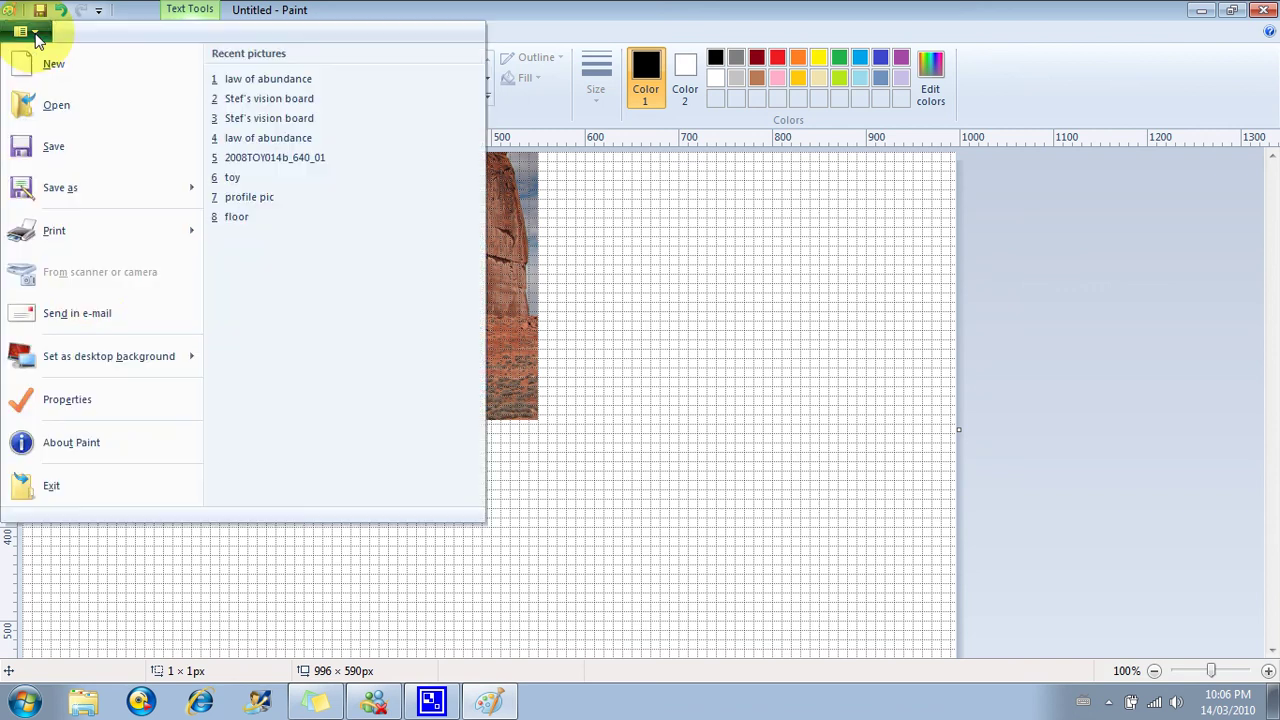
left_click(274, 145)
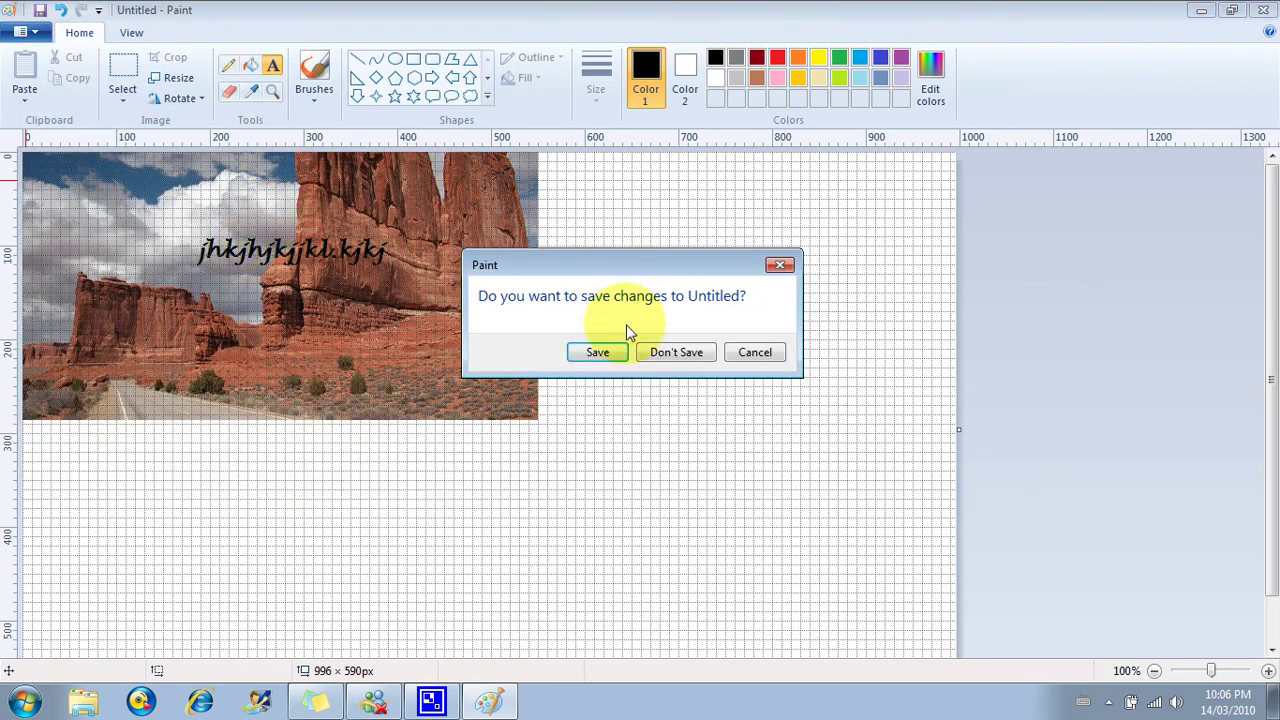
left_click(659, 354)
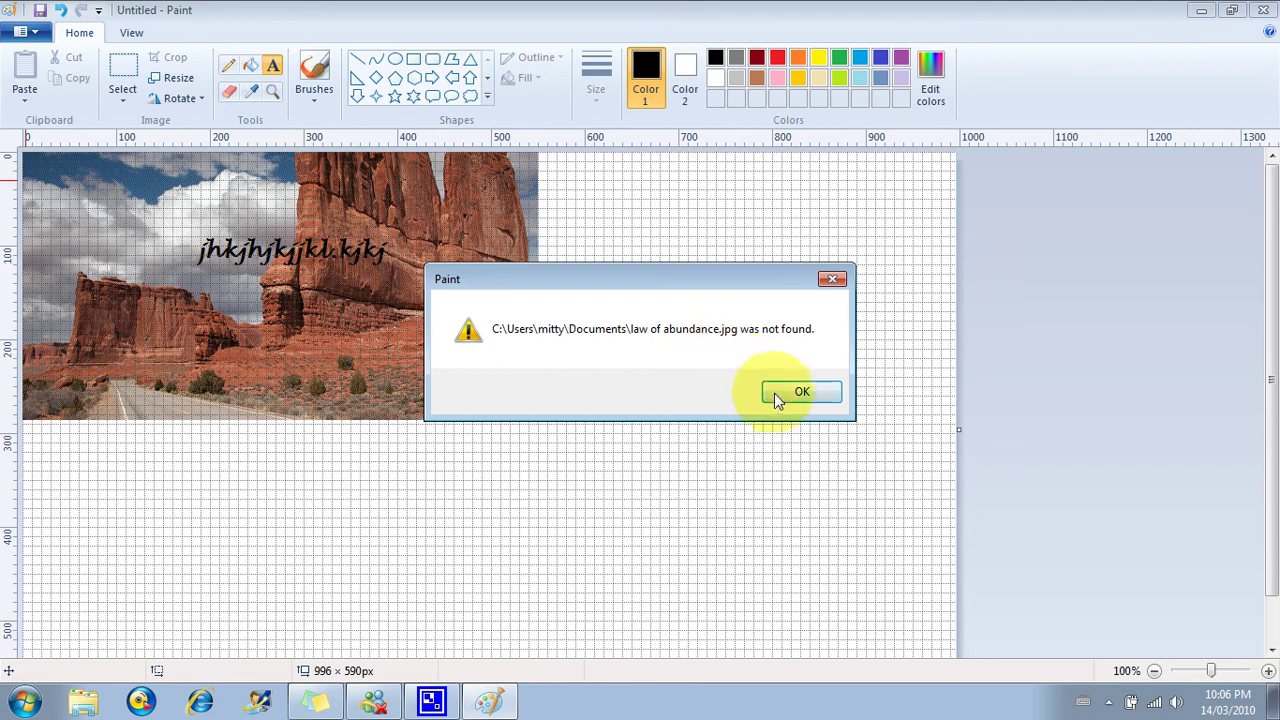
left_click(800, 393)
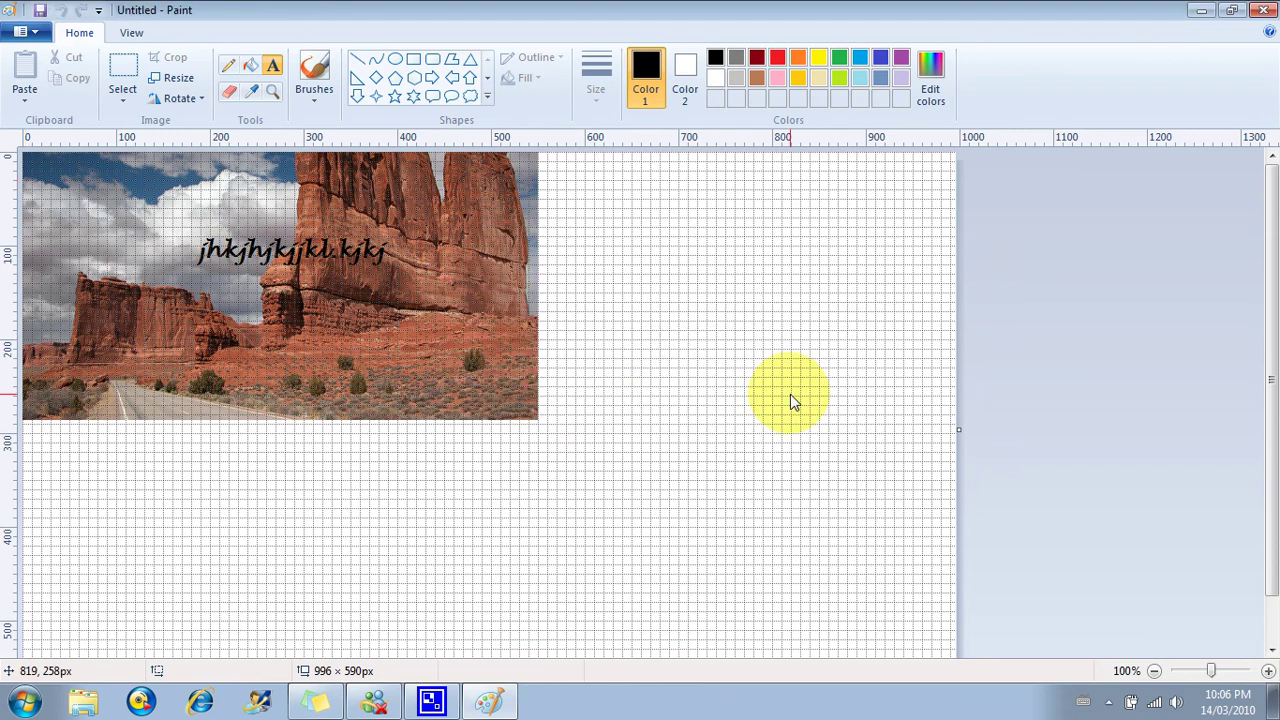
left_click(32, 32)
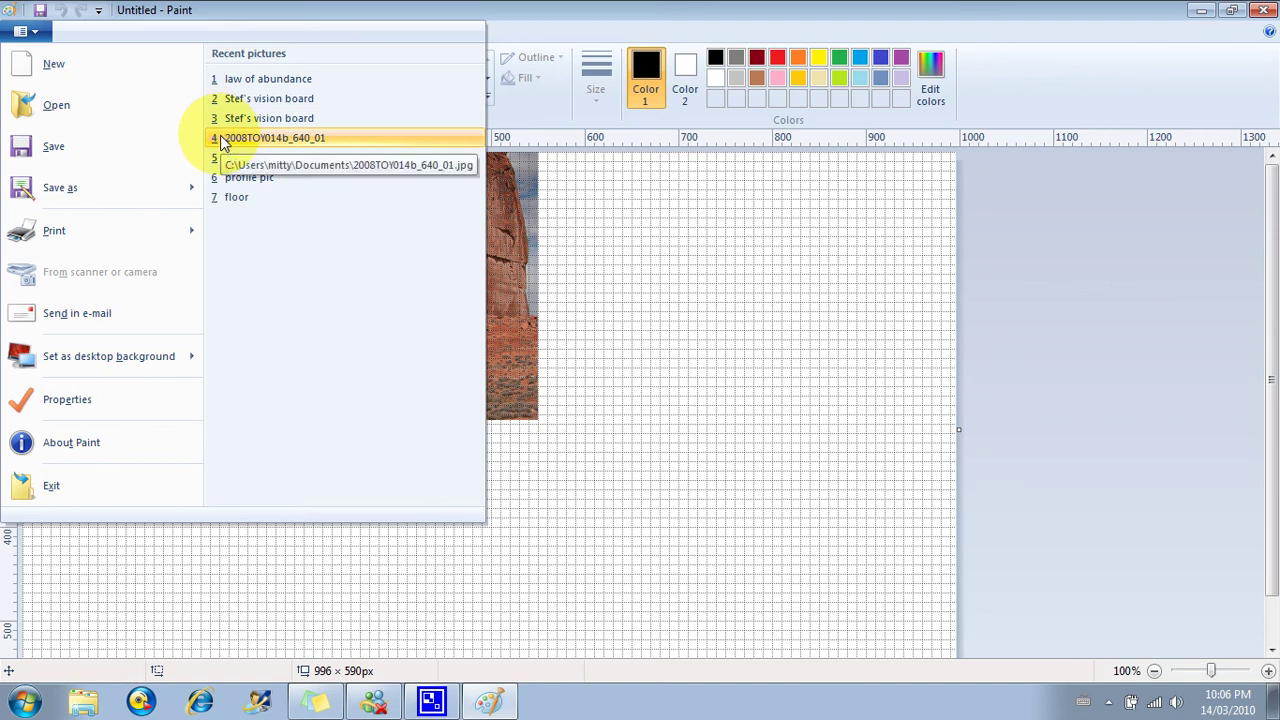
left_click(250, 80)
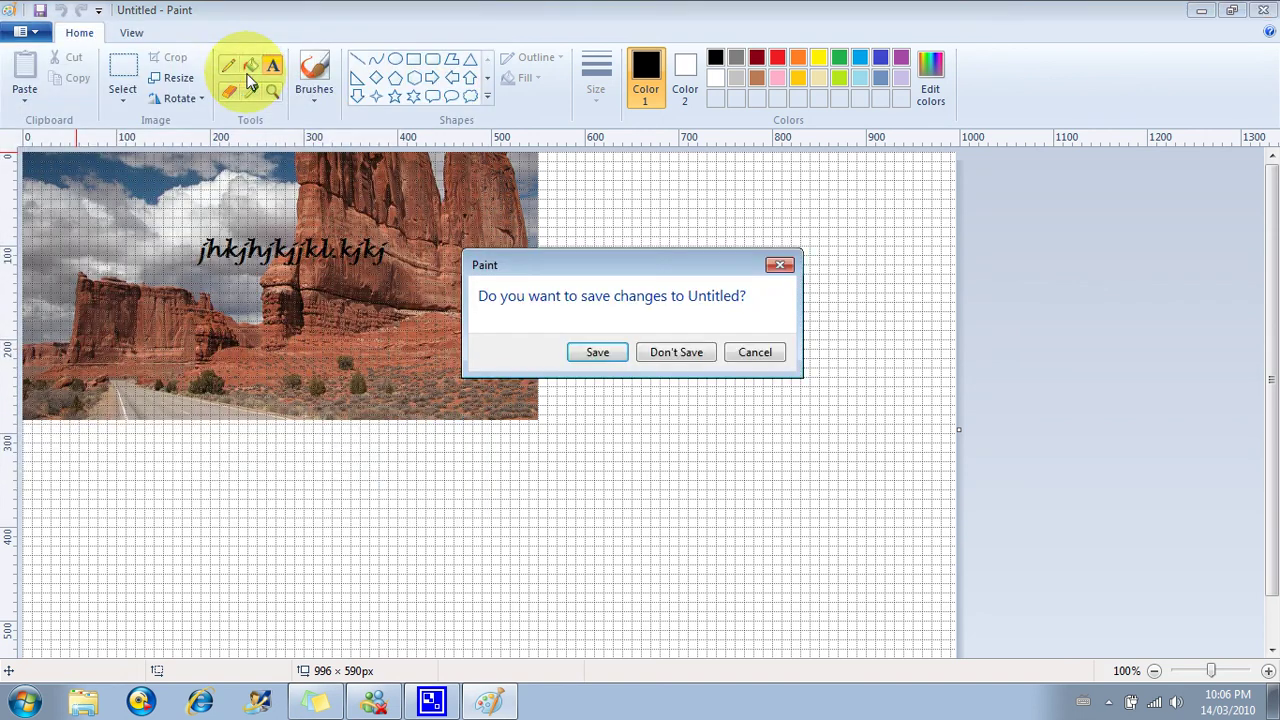
left_click(694, 354)
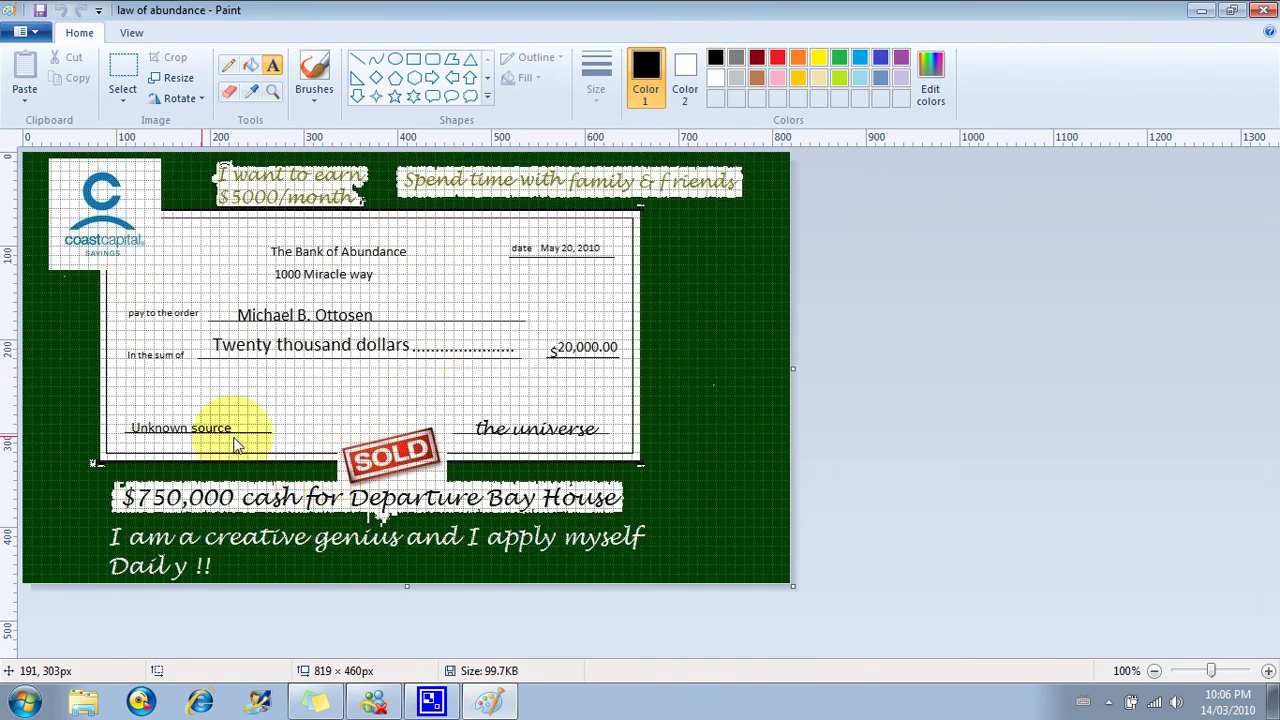
Set the law of abundance picture as the centered desktop background and close Paint
left_click(34, 31)
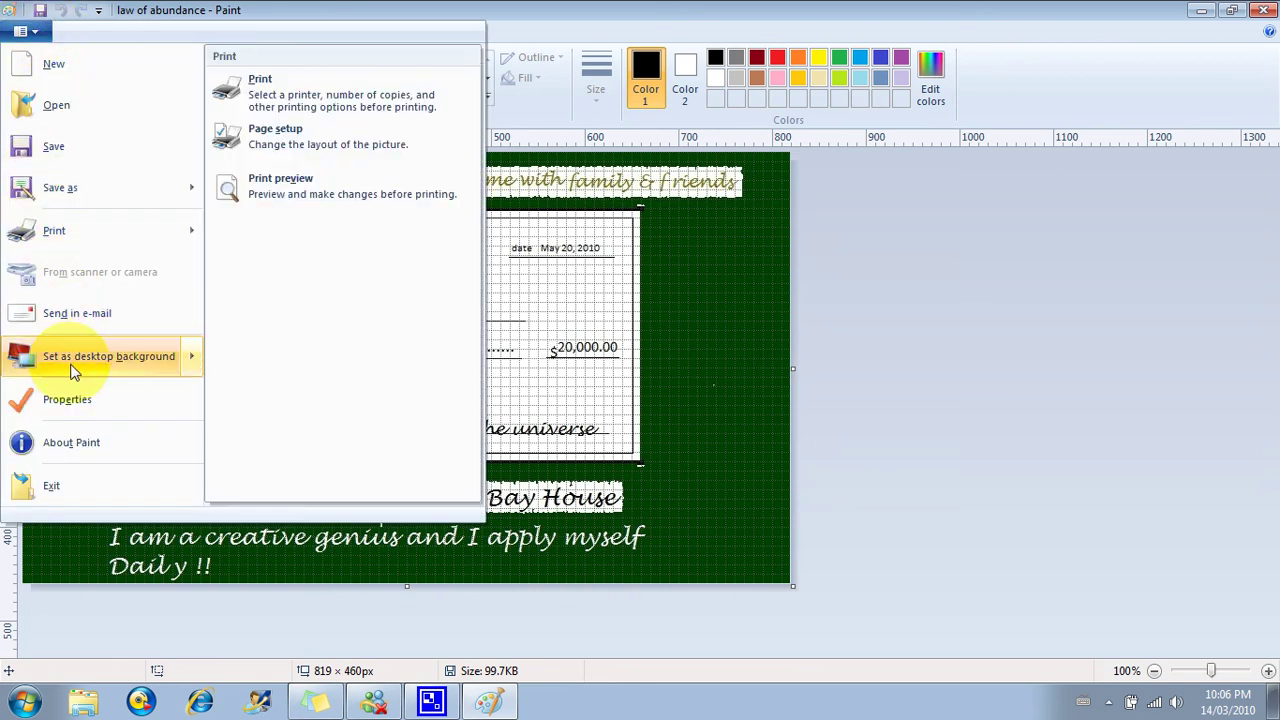
mouse_move(72, 368)
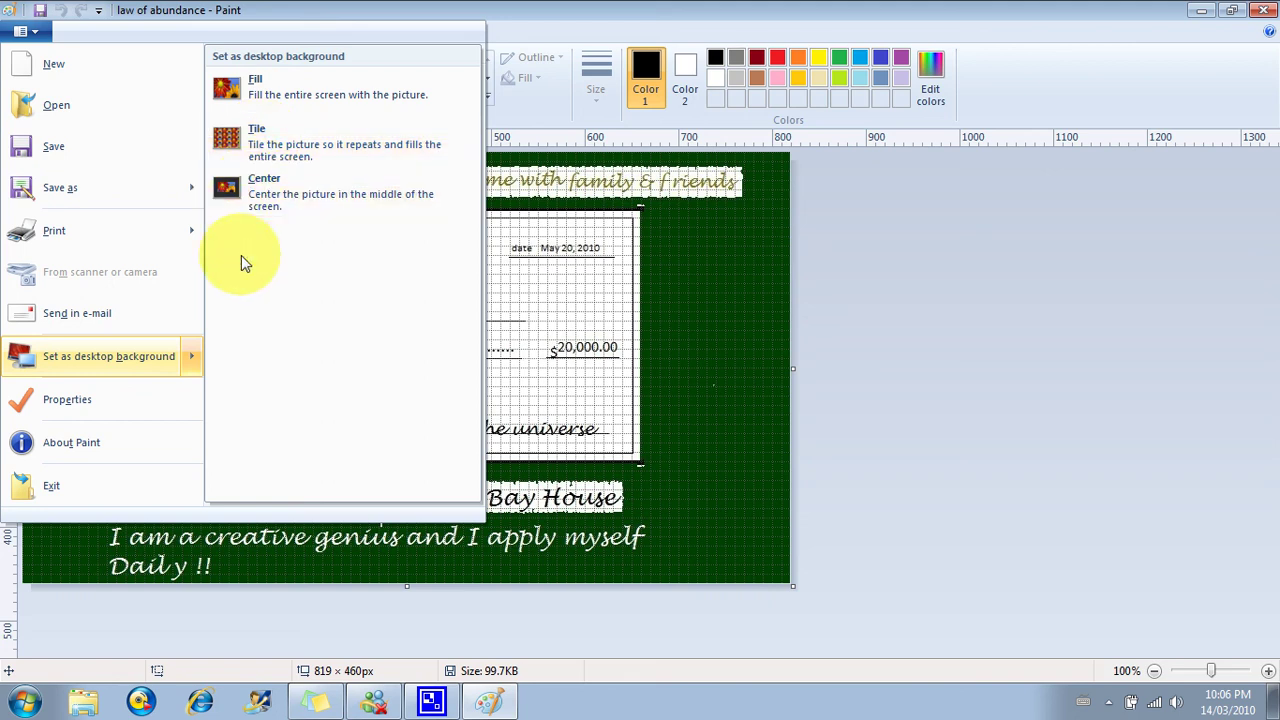
left_click(672, 643)
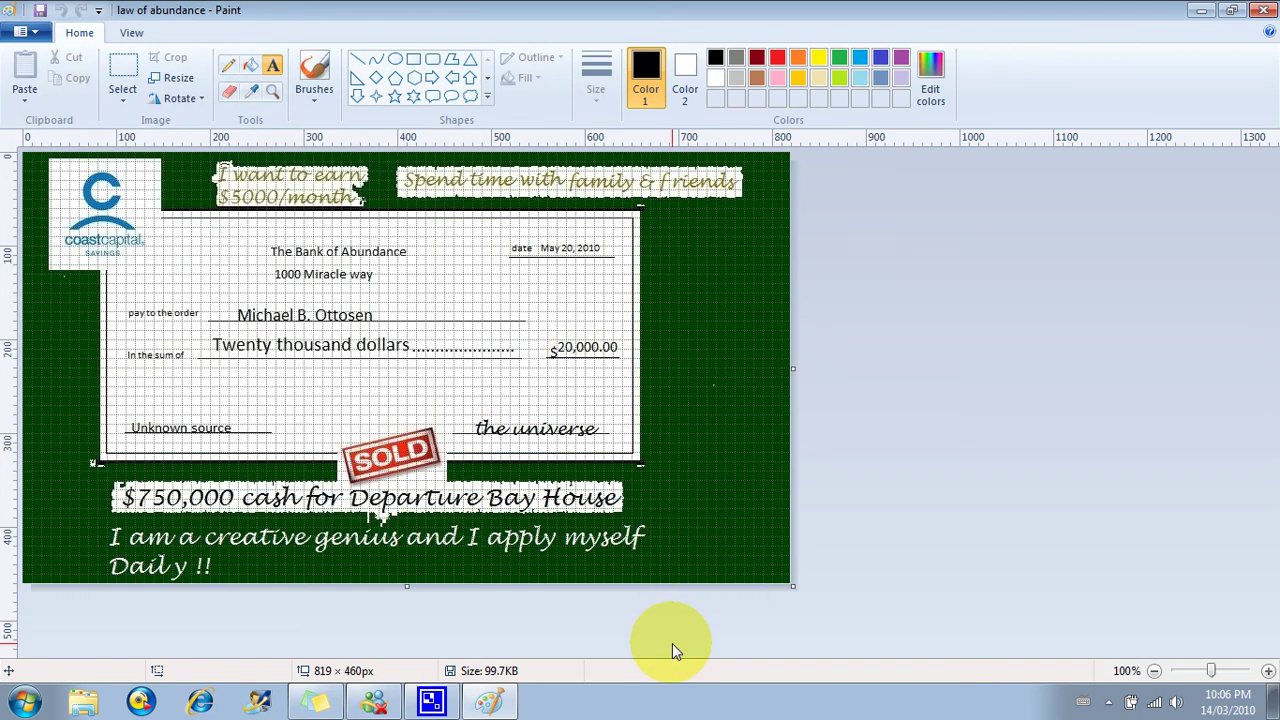
left_click(1264, 12)
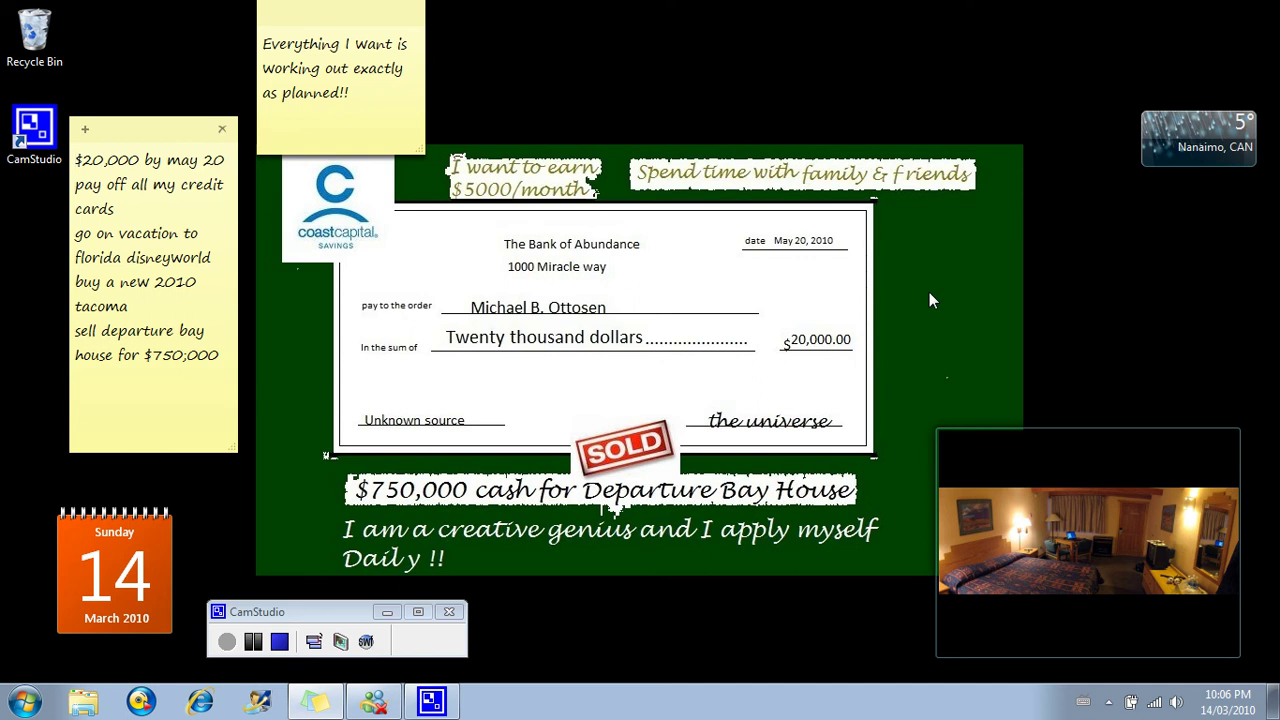
mouse_move(1083, 507)
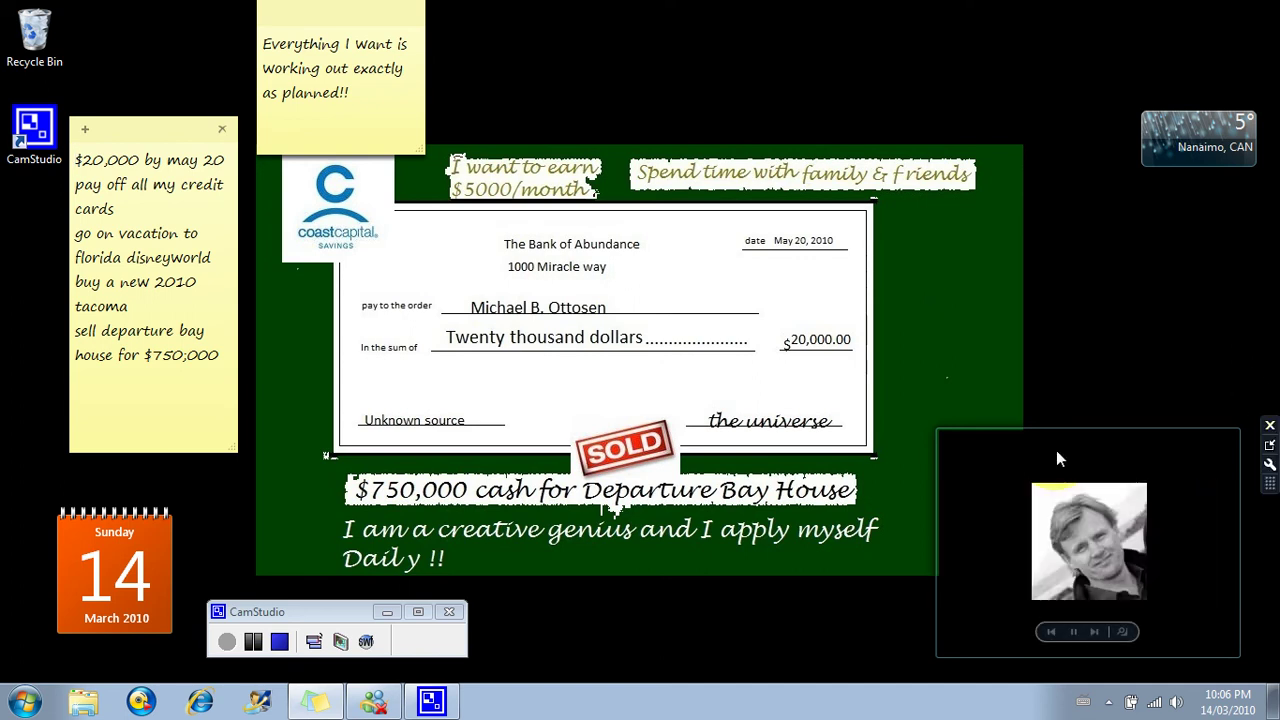